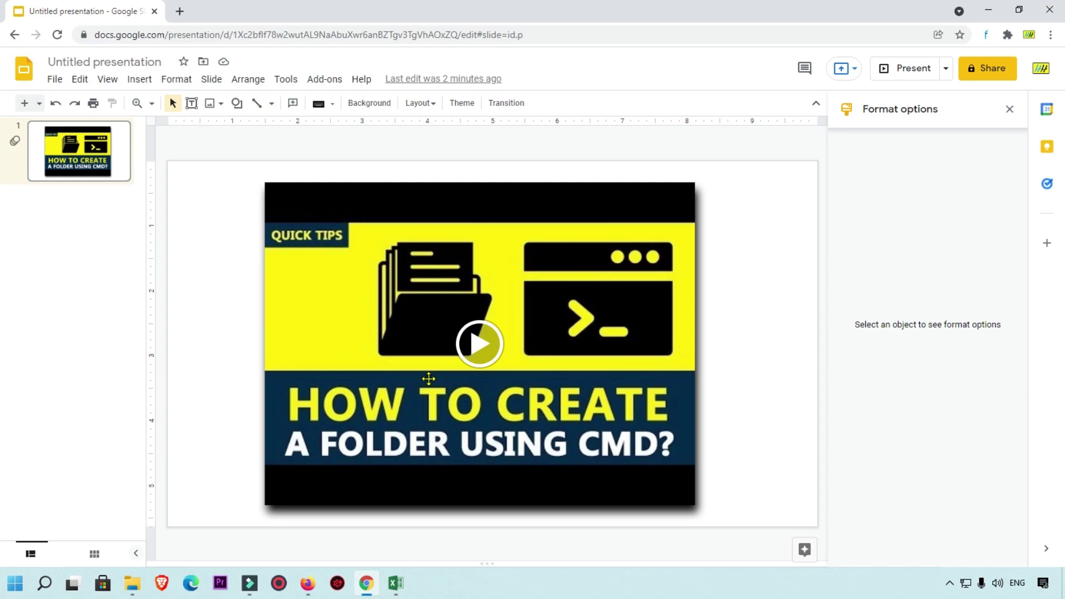
Open the Google Slides home page in a new Chrome tab by searching 'google slides'.
{"action": "left_click", "coordinate": [181, 11]}
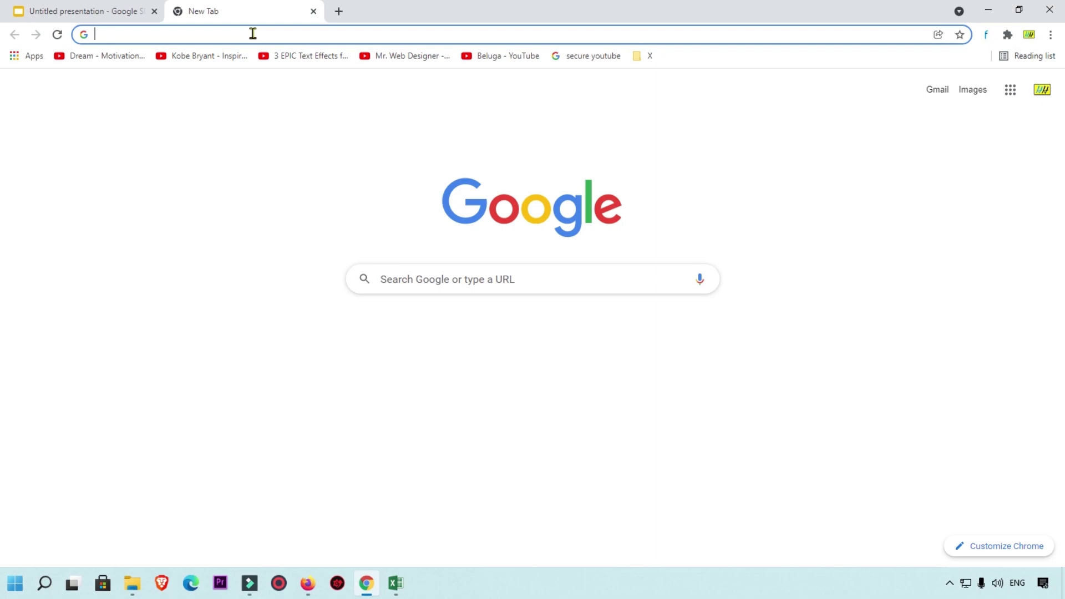
{"action": "type", "text": "google slides"}
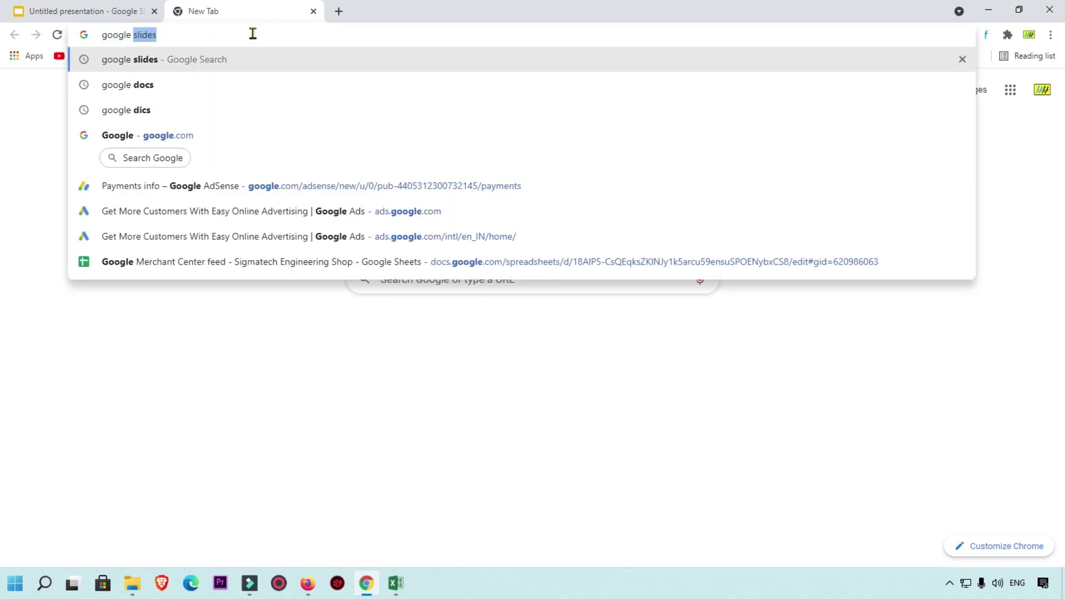
{"action": "key", "text": "Return"}
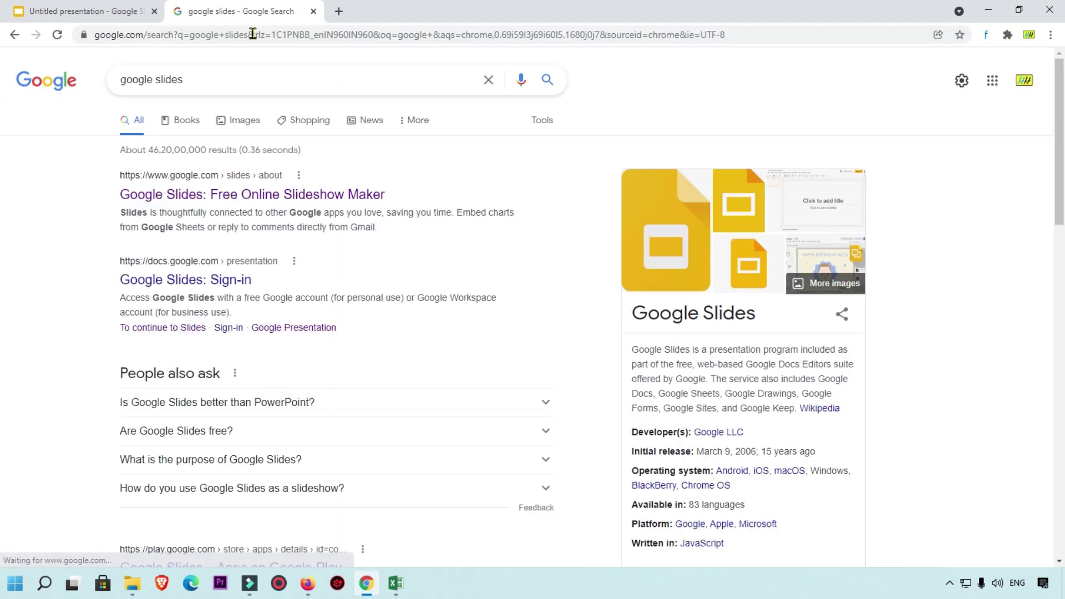
{"action": "left_click", "coordinate": [230, 196]}
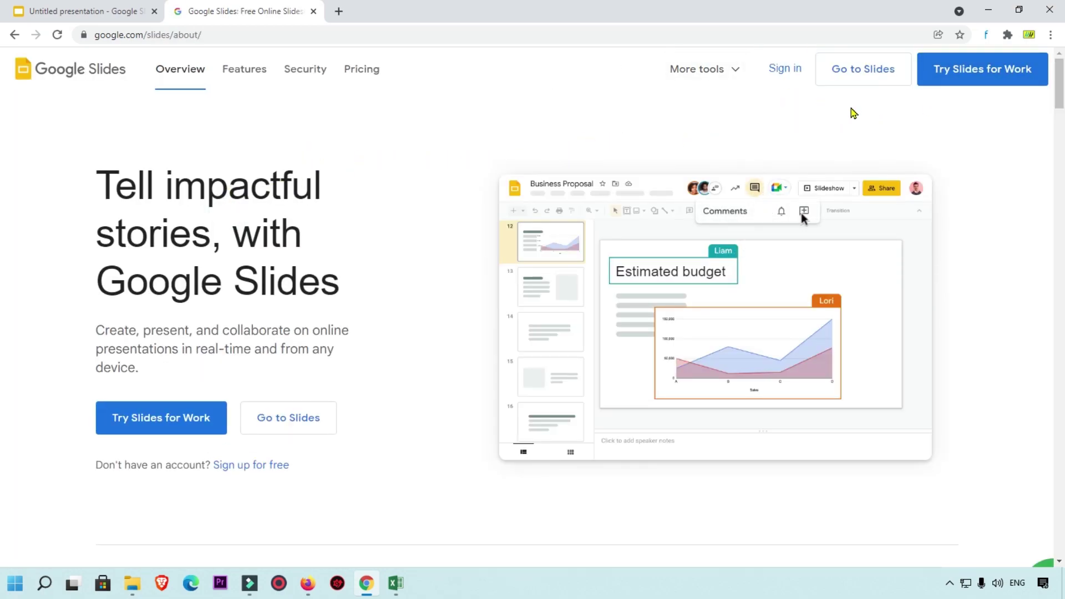
{"action": "double_click", "coordinate": [839, 78]}
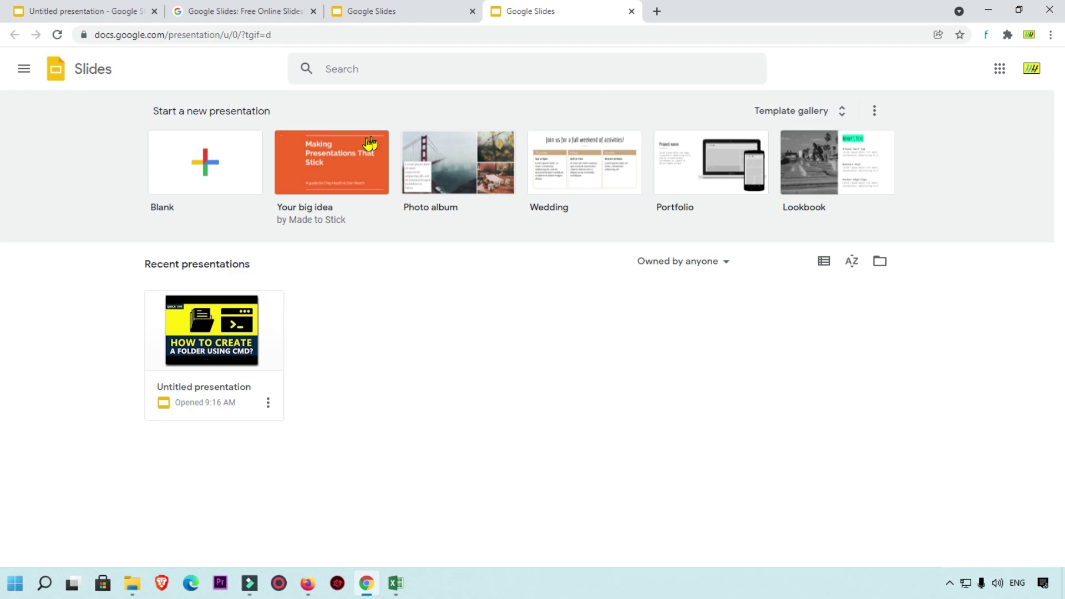
Create a blank presentation, delete its title and subtitle placeholders, and choose Insert > Video.
{"action": "left_click", "coordinate": [206, 162]}
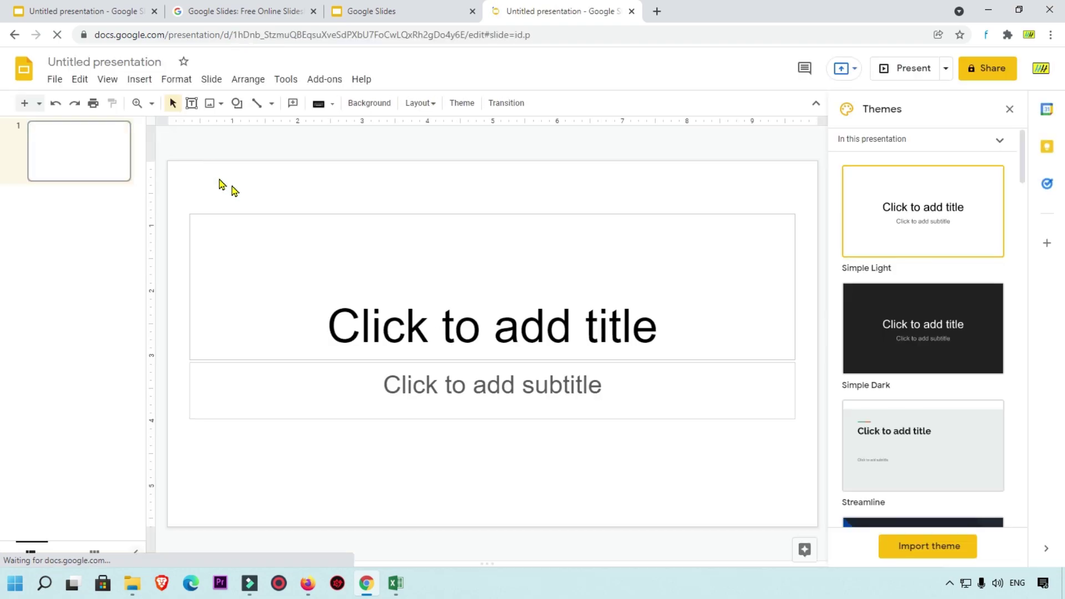
{"action": "left_click", "coordinate": [292, 211]}
{"action": "left_click", "coordinate": [300, 361]}
{"action": "left_click", "coordinate": [371, 341]}
{"action": "left_click", "coordinate": [352, 216]}
{"action": "key", "text": "ctrl+a"}
{"action": "key", "text": "Delete"}
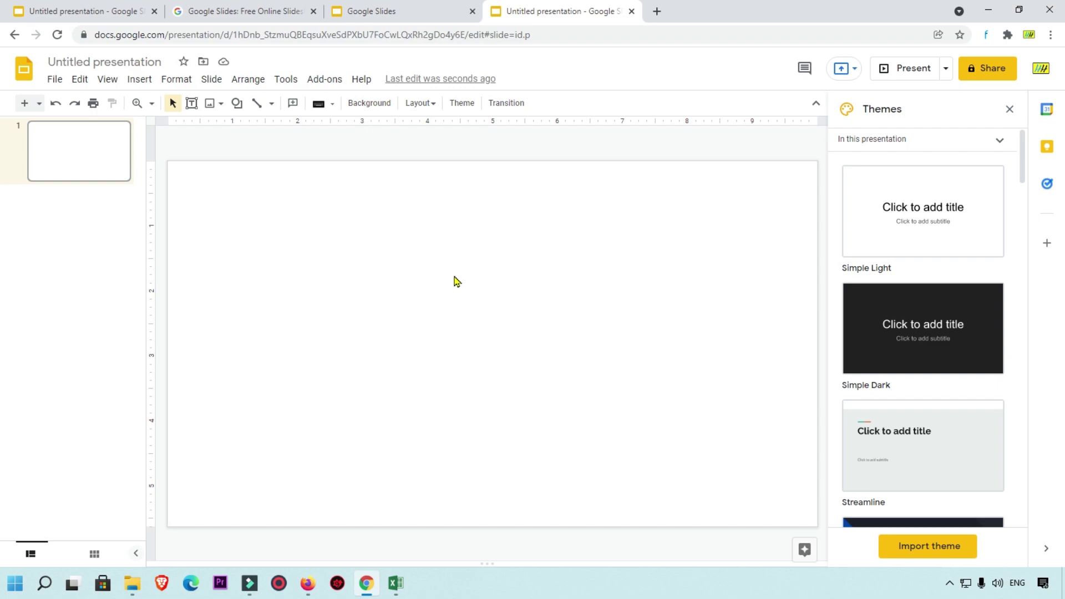
{"action": "left_click", "coordinate": [140, 83]}
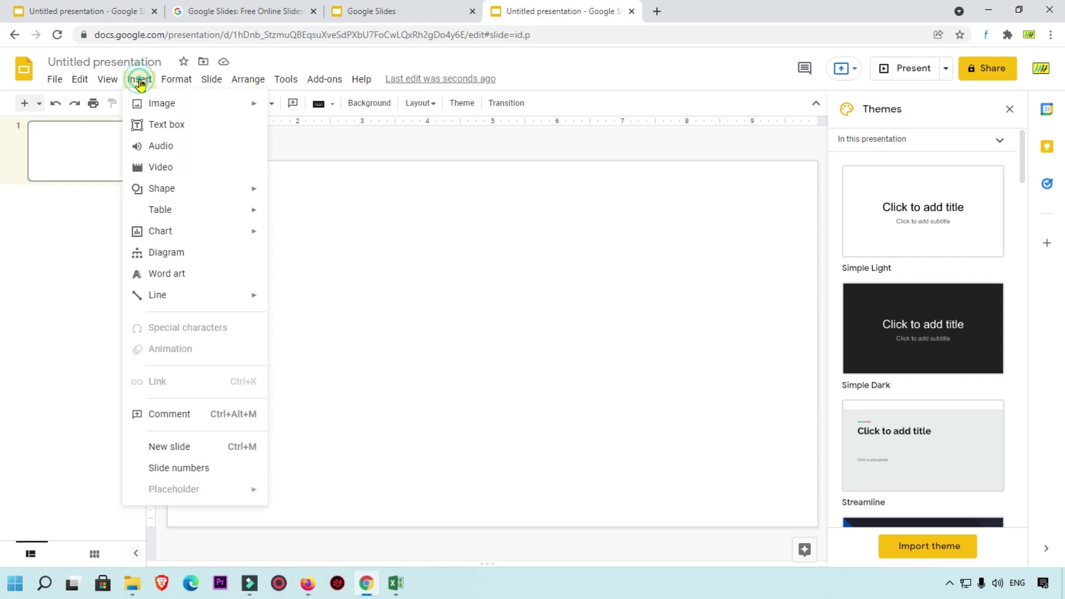
{"action": "left_click", "coordinate": [174, 169]}
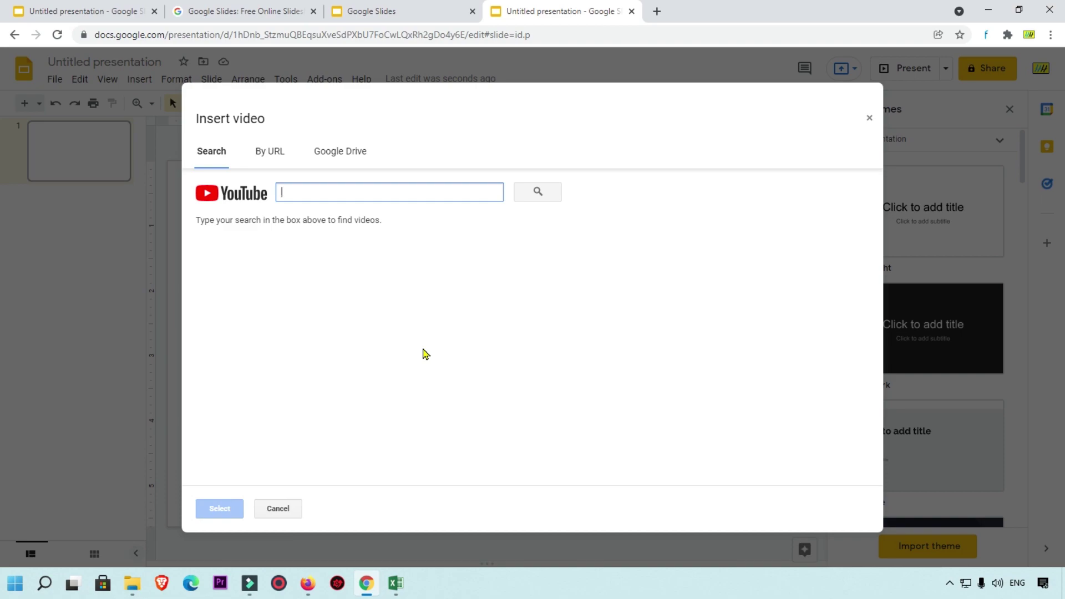
{"action": "left_click", "coordinate": [340, 155]}
{"action": "left_click", "coordinate": [213, 162]}
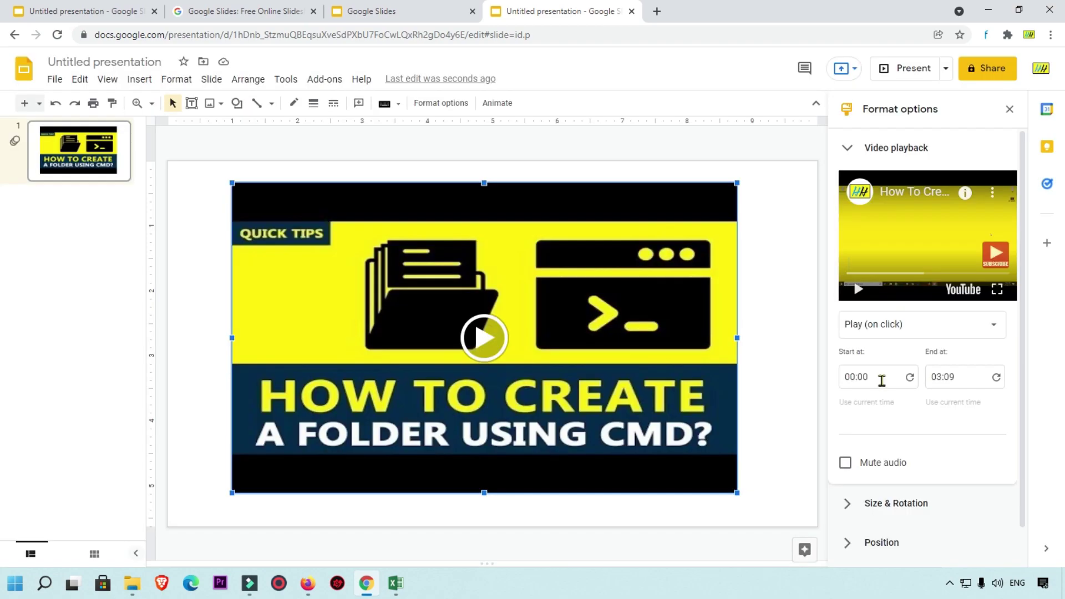
Set the CMD folder video to start at 01:00 and mute its audio.
{"action": "left_click", "coordinate": [852, 380]}
{"action": "double_click", "coordinate": [862, 377]}
{"action": "double_click", "coordinate": [850, 377]}
{"action": "left_click_drag", "start_coordinate": [850, 378], "coordinate": [844, 380]}
{"action": "type", "text": "1"}
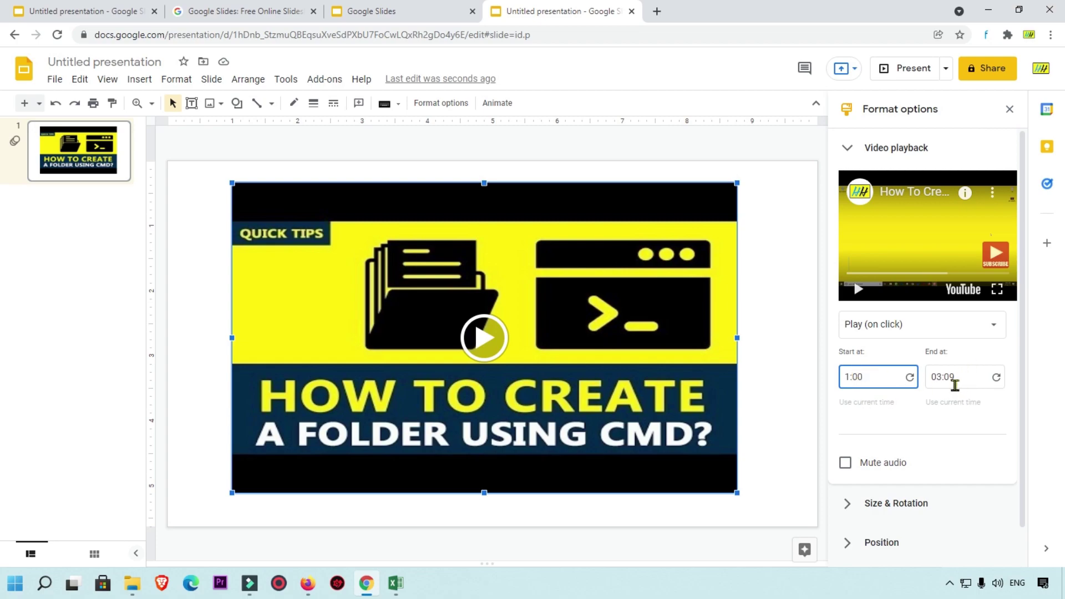
{"action": "left_click", "coordinate": [946, 410]}
{"action": "scroll", "coordinate": [926, 428], "scroll_direction": "down", "scroll_amount": 1}
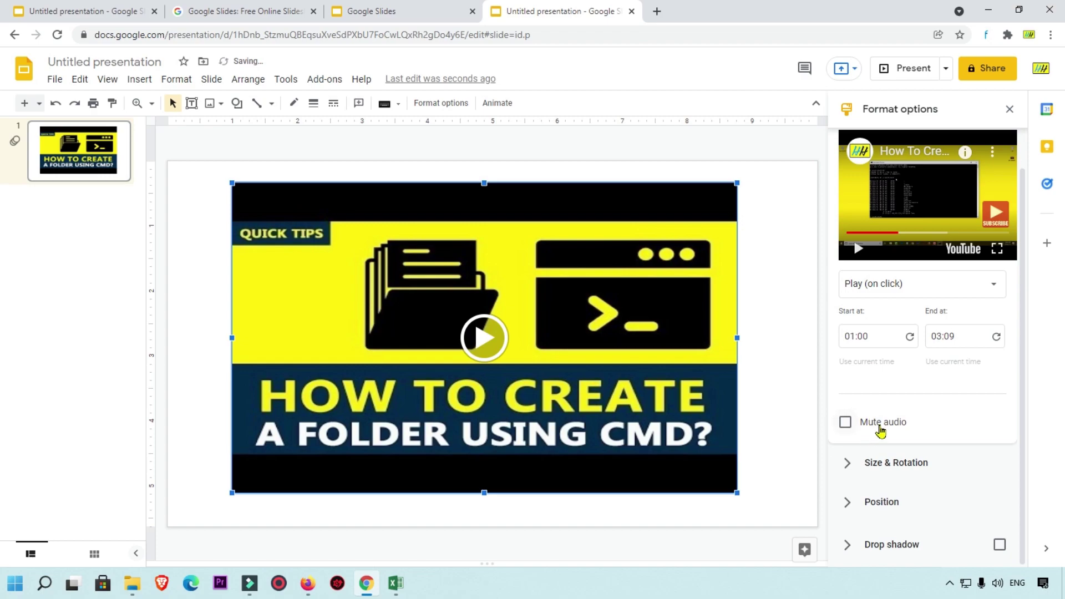
{"action": "left_click", "coordinate": [846, 423]}
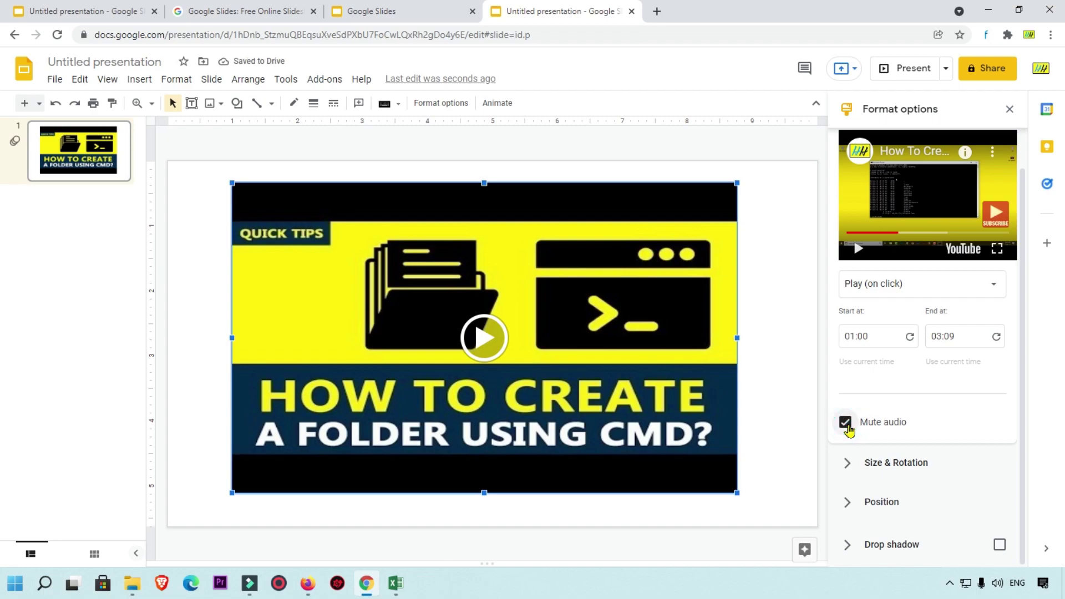
Adjust the video's width, height and scale percentages to enlarge it to 8.24 × 4.97 in.
{"action": "left_click", "coordinate": [849, 464]}
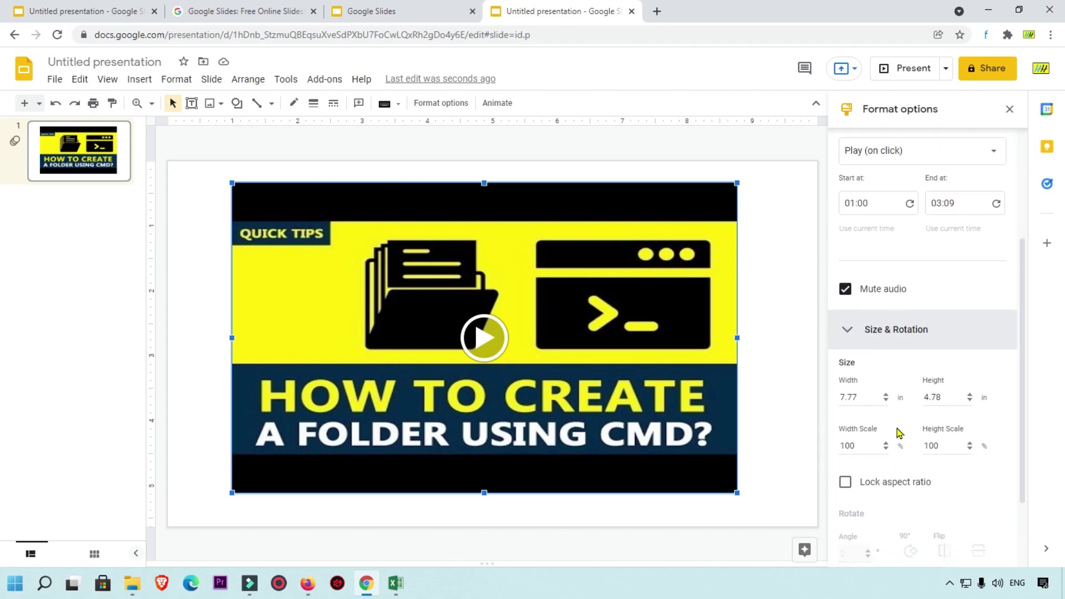
{"action": "left_click", "coordinate": [852, 395]}
{"action": "key", "text": "Up"}
{"action": "key", "text": "Up"}
{"action": "key", "text": "Up"}
{"action": "key", "text": "Down"}
{"action": "left_click", "coordinate": [932, 396]}
{"action": "key", "text": "Up"}
{"action": "key", "text": "Up"}
{"action": "key", "text": "Up"}
{"action": "key", "text": "Down"}
{"action": "key", "text": "Down"}
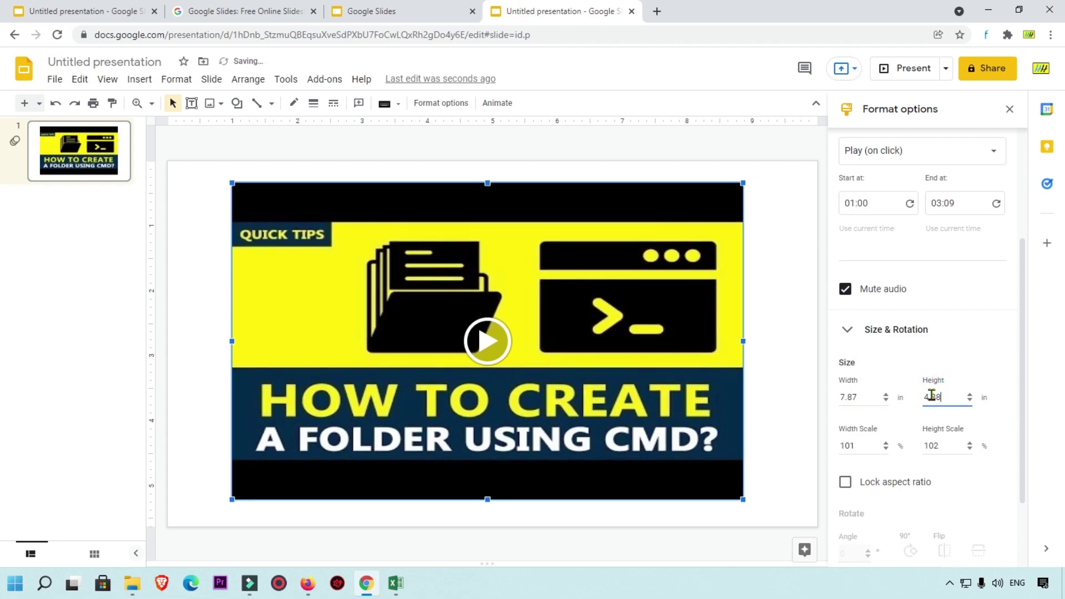
{"action": "left_click", "coordinate": [863, 445]}
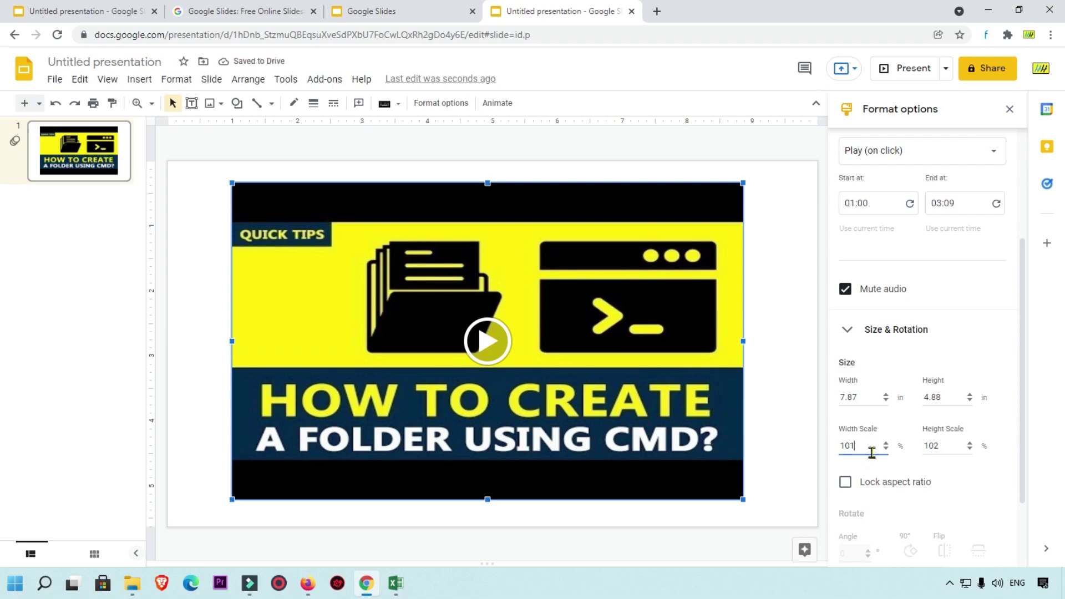
{"action": "key", "text": "Up"}
{"action": "key", "text": "Up"}
{"action": "key", "text": "Up"}
{"action": "key", "text": "Up"}
{"action": "key", "text": "Up"}
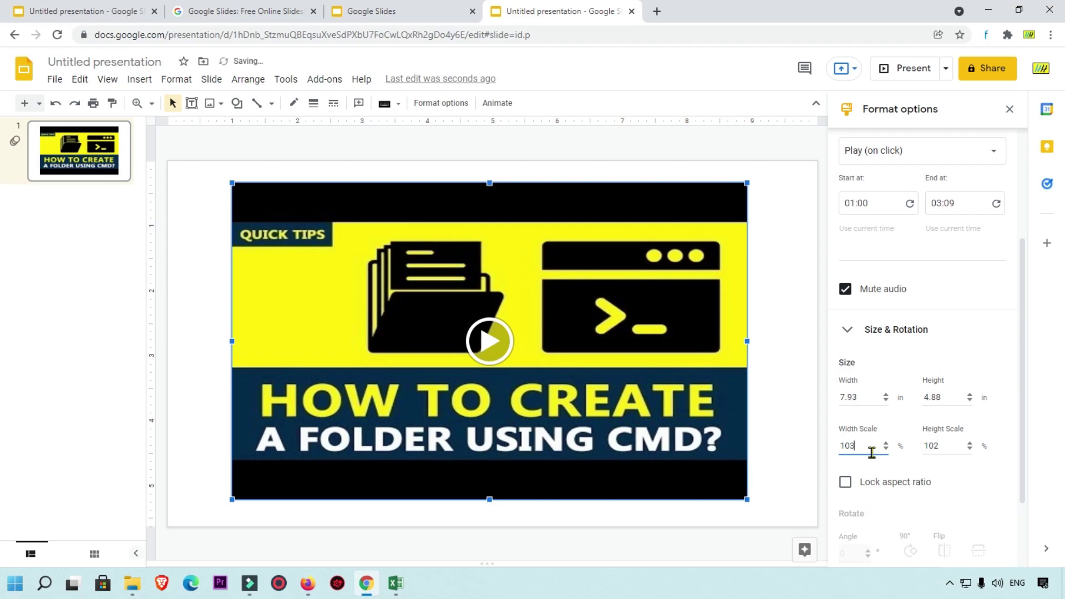
{"action": "key", "text": "Down"}
{"action": "key", "text": "Down"}
{"action": "key", "text": "Down"}
{"action": "key", "text": "Up"}
{"action": "key", "text": "Up"}
{"action": "key", "text": "Up"}
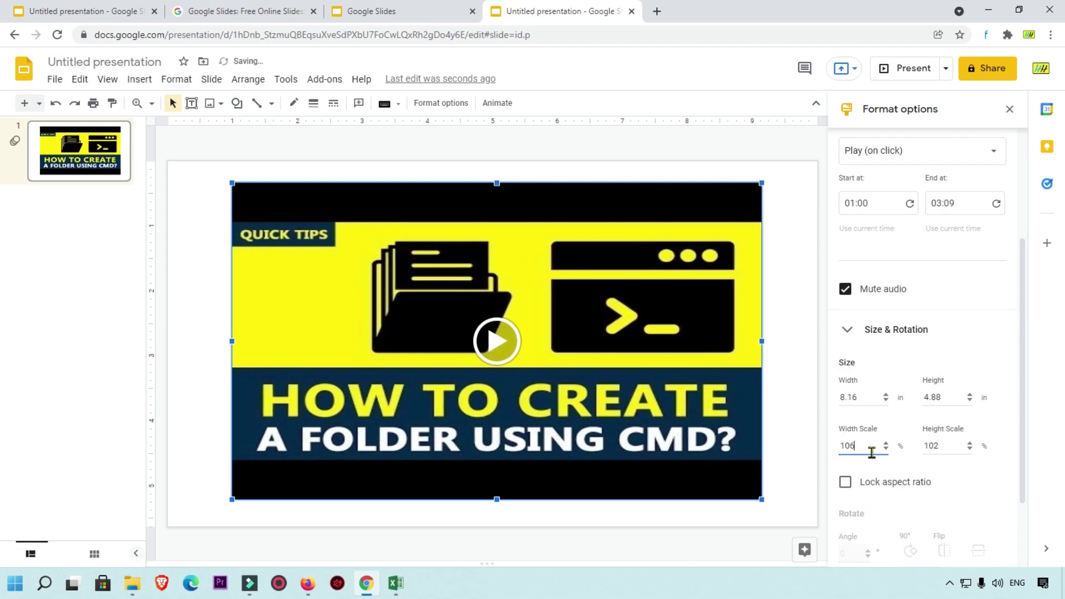
{"action": "left_click", "coordinate": [927, 446]}
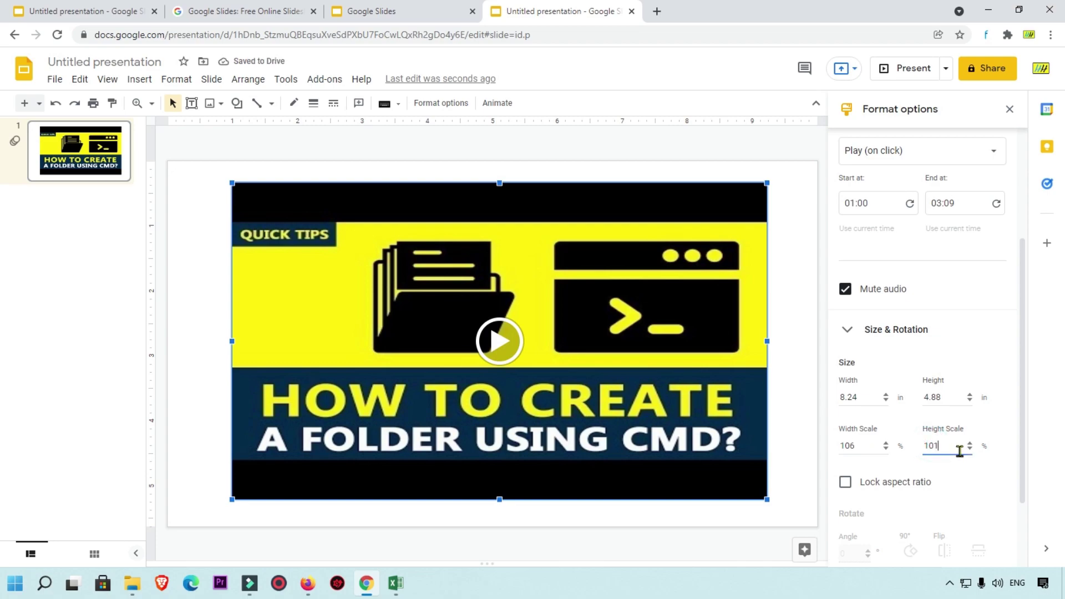
{"action": "key", "text": "Down"}
{"action": "key", "text": "Down"}
{"action": "key", "text": "Down"}
{"action": "key", "text": "Up"}
{"action": "key", "text": "Up"}
{"action": "key", "text": "Up"}
{"action": "key", "text": "Up"}
{"action": "key", "text": "Up"}
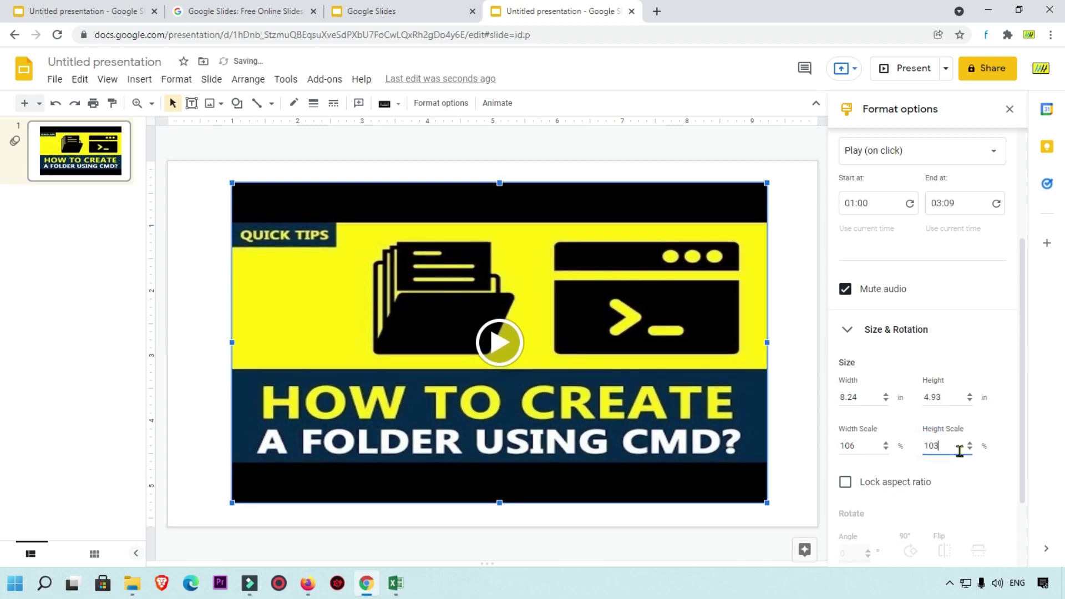
Unlock the aspect ratio and position the video at X 0.99 in, Y 0.23 in.
{"action": "scroll", "coordinate": [943, 443], "scroll_direction": "down", "scroll_amount": 2}
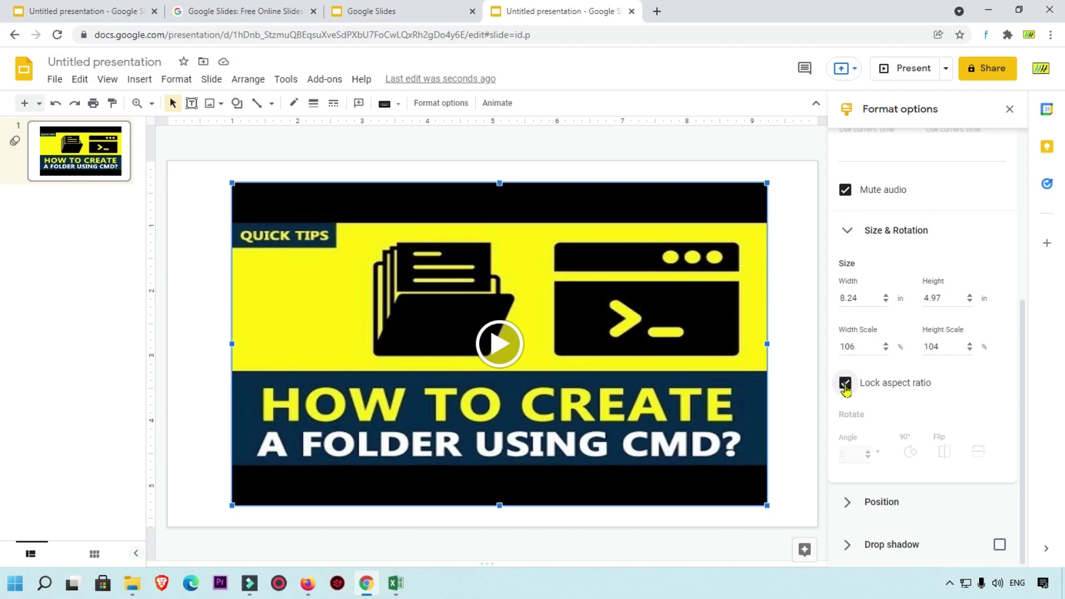
{"action": "left_click", "coordinate": [845, 384]}
{"action": "left_click", "coordinate": [849, 502]}
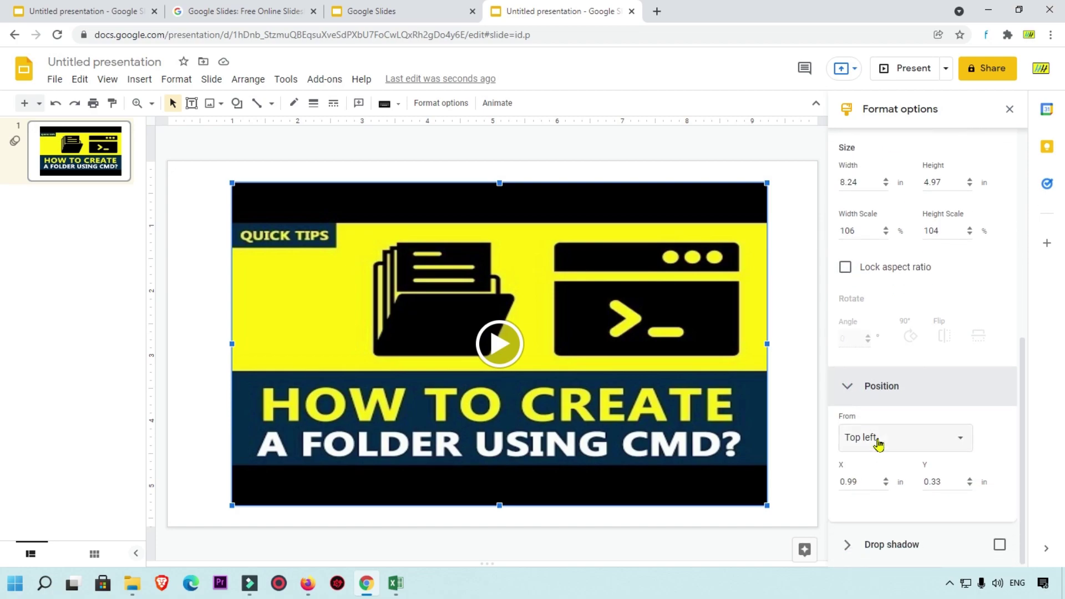
{"action": "left_click", "coordinate": [865, 482]}
{"action": "key", "text": "Up"}
{"action": "key", "text": "Up"}
{"action": "key", "text": "Up"}
{"action": "key", "text": "Down"}
{"action": "key", "text": "Down"}
{"action": "key", "text": "Down"}
{"action": "key", "text": "Down"}
{"action": "key", "text": "Up"}
{"action": "left_click", "coordinate": [944, 486]}
{"action": "key", "text": "Down"}
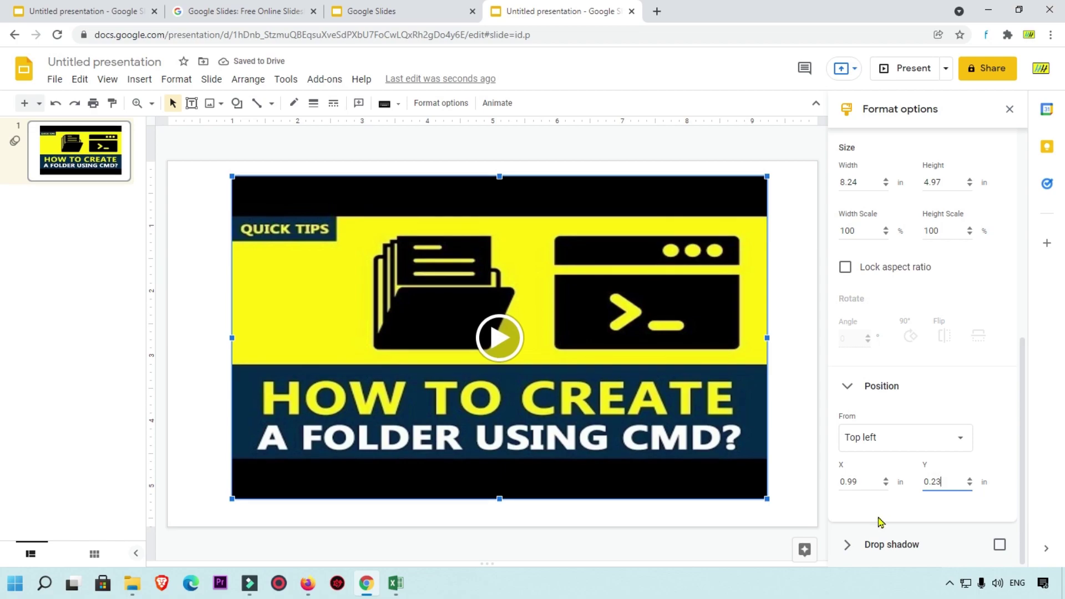
Enable a drop shadow and set its distance, lower-right angle and transparency.
{"action": "left_click", "coordinate": [848, 544]}
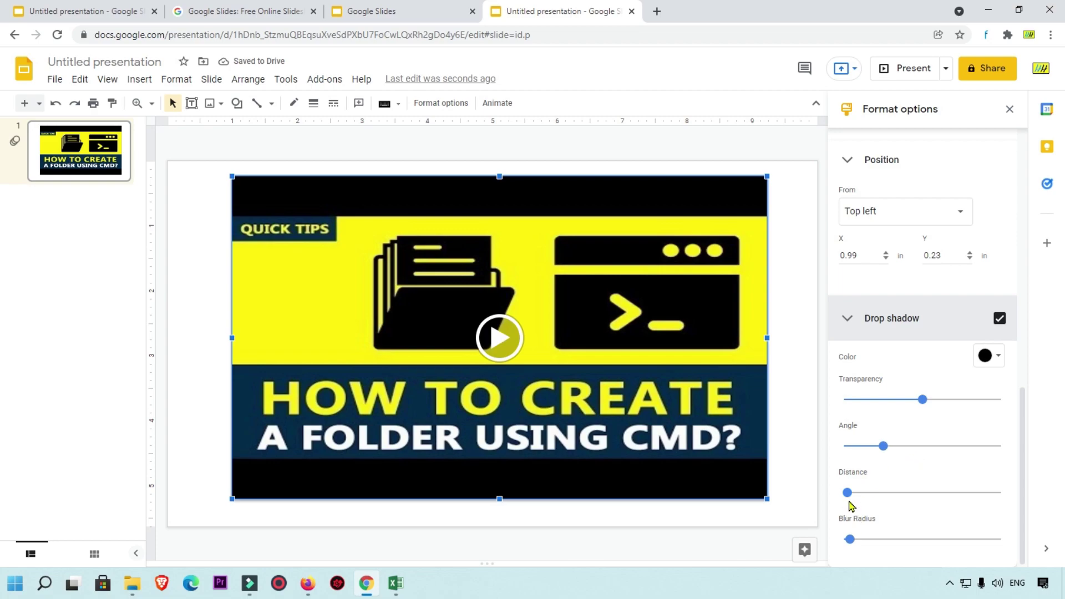
{"action": "left_click_drag", "start_coordinate": [848, 495], "coordinate": [888, 499]}
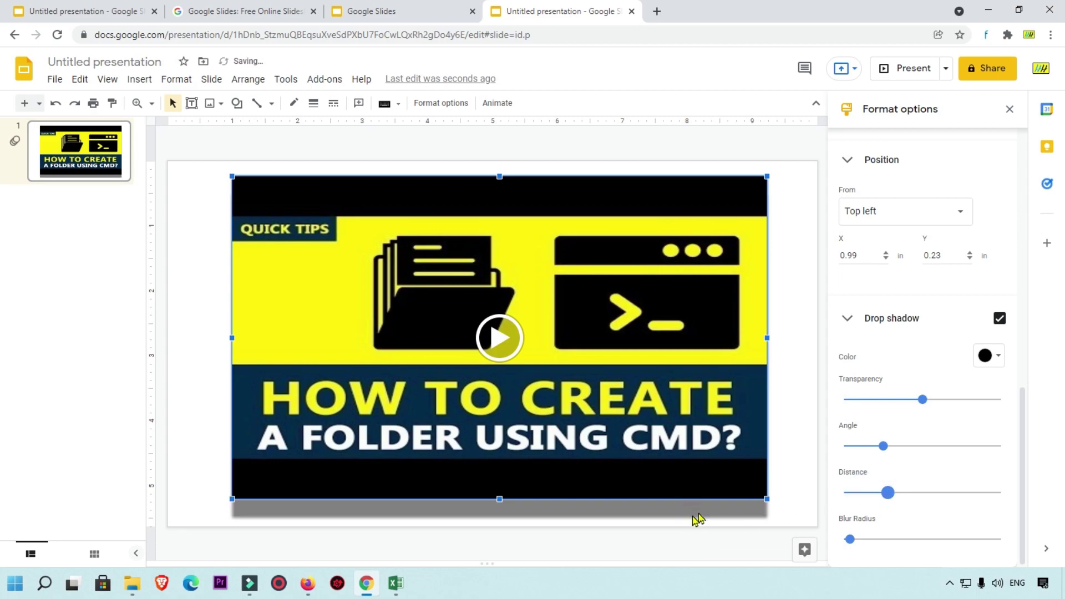
{"action": "left_click_drag", "start_coordinate": [883, 446], "coordinate": [855, 447]}
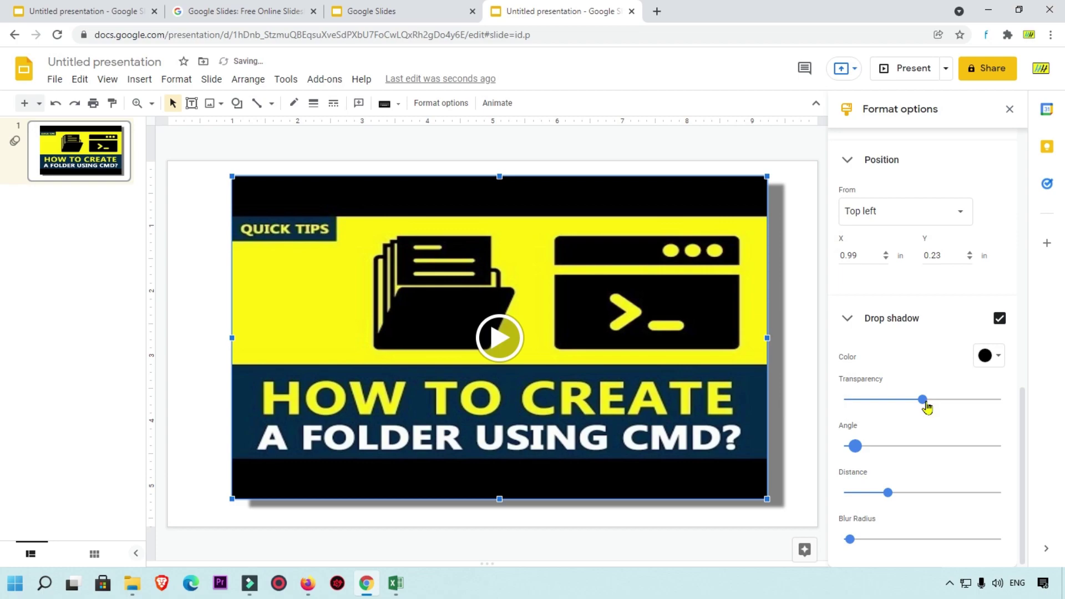
{"action": "left_click_drag", "start_coordinate": [924, 404], "coordinate": [896, 401]}
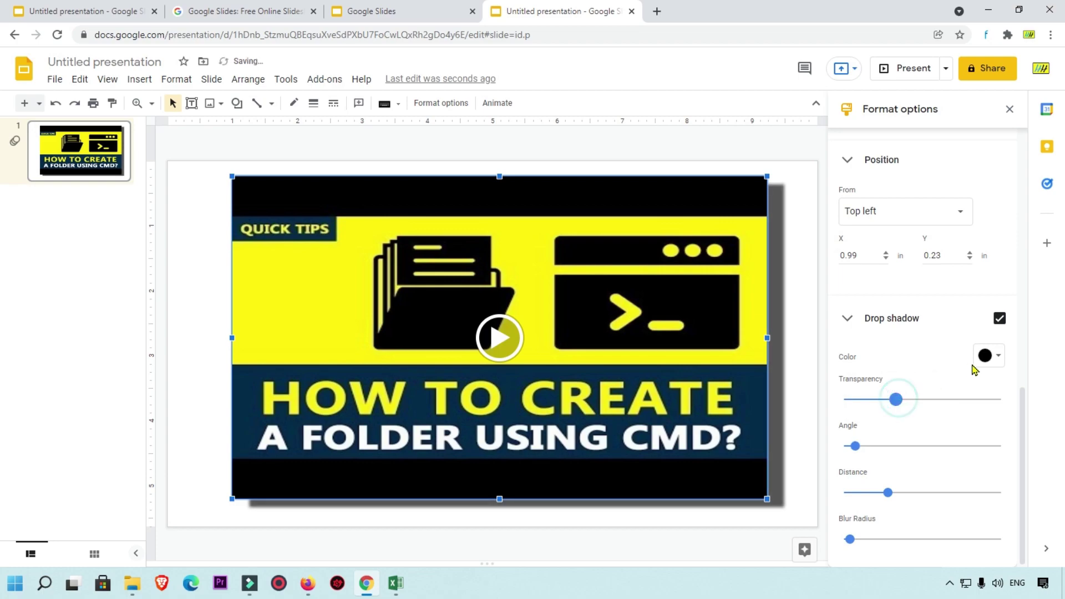
Make the shadow black and increase its blur radius to soften the edges.
{"action": "left_click", "coordinate": [996, 359]}
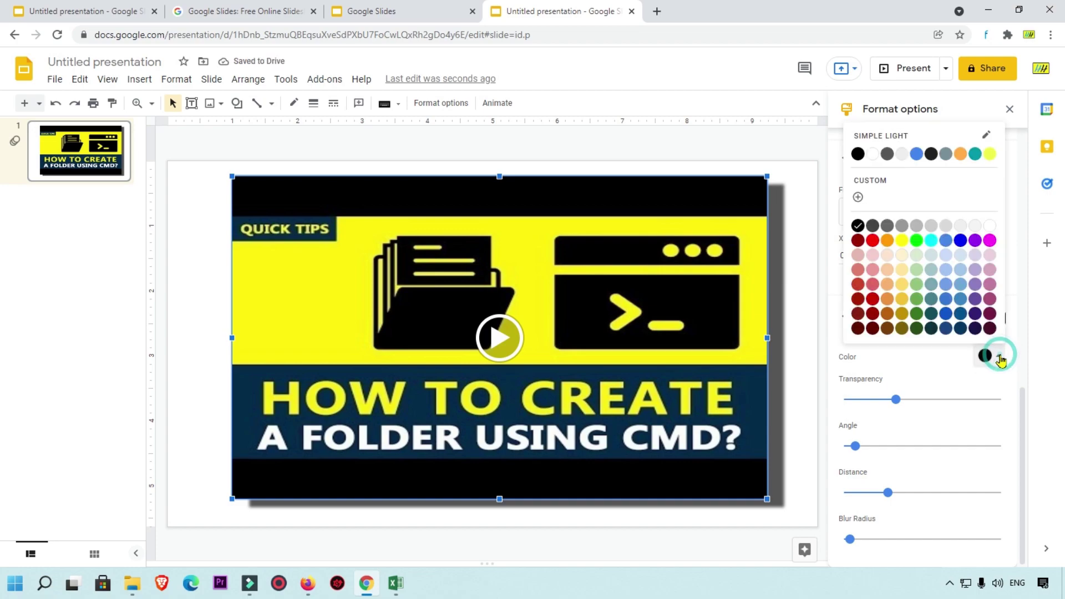
{"action": "left_click", "coordinate": [916, 314]}
{"action": "left_click", "coordinate": [999, 358]}
{"action": "left_click", "coordinate": [876, 240]}
{"action": "left_click", "coordinate": [999, 357]}
{"action": "left_click", "coordinate": [857, 228]}
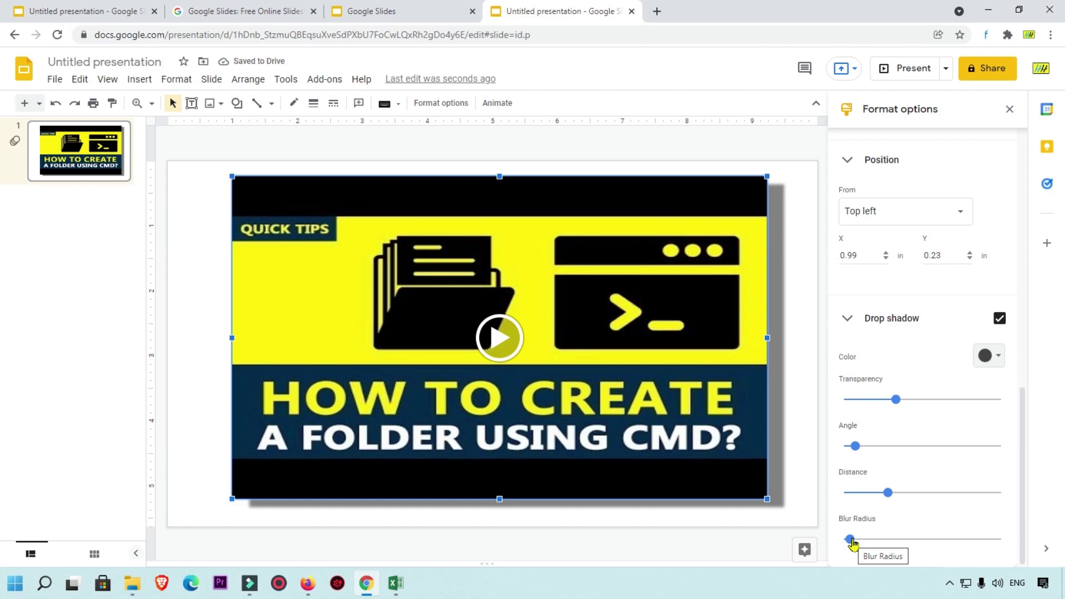
{"action": "left_click_drag", "start_coordinate": [852, 542], "coordinate": [895, 541]}
Collapse the Size & Rotation and Video playback sections of Format options.
{"action": "scroll", "coordinate": [879, 462], "scroll_direction": "up", "scroll_amount": 4}
{"action": "scroll", "coordinate": [882, 333], "scroll_direction": "up", "scroll_amount": 4}
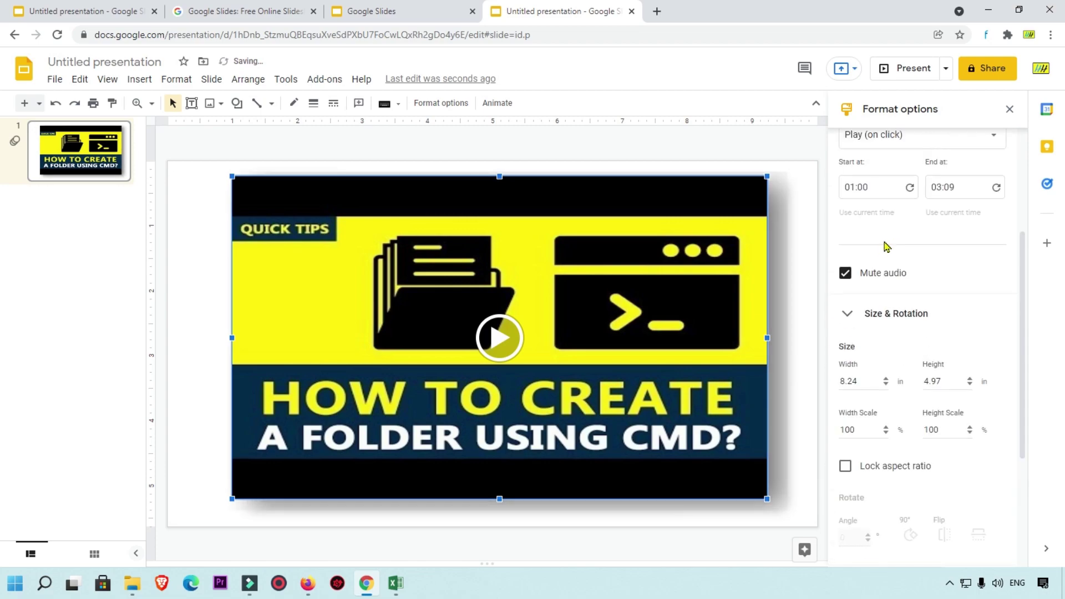
{"action": "left_click", "coordinate": [849, 312]}
{"action": "scroll", "coordinate": [852, 298], "scroll_direction": "up", "scroll_amount": 3}
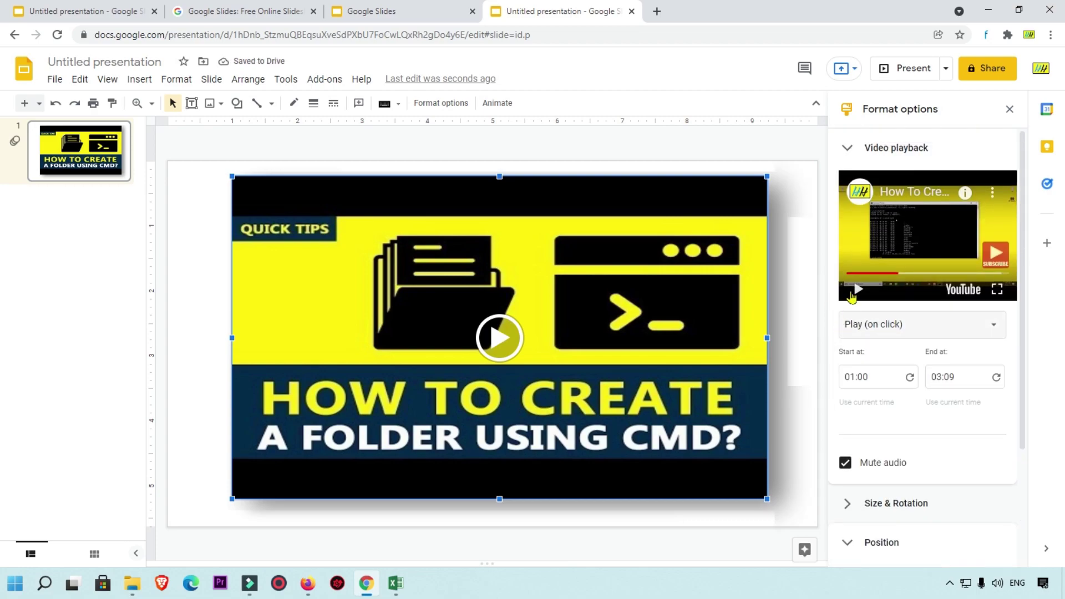
{"action": "left_click", "coordinate": [849, 148]}
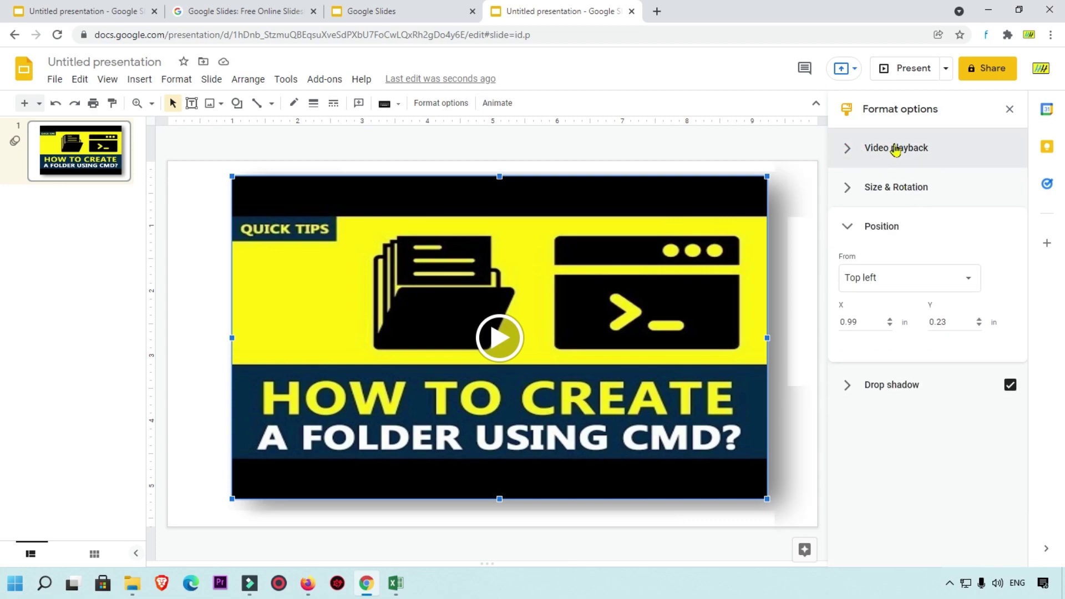